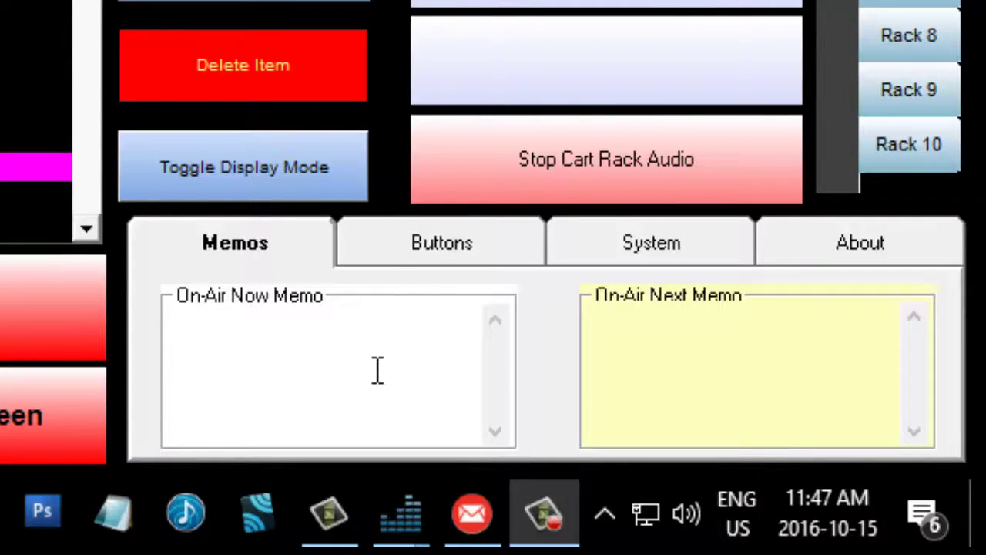
Start Runtime 24 Hours automation from the Buttons tab so the hour 11 log plays.
click(426, 238)
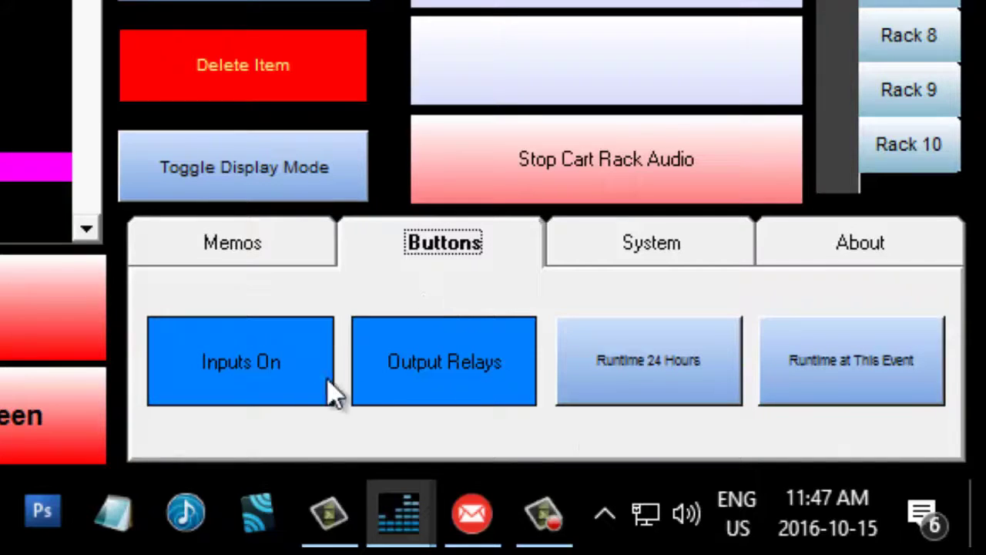
click(651, 366)
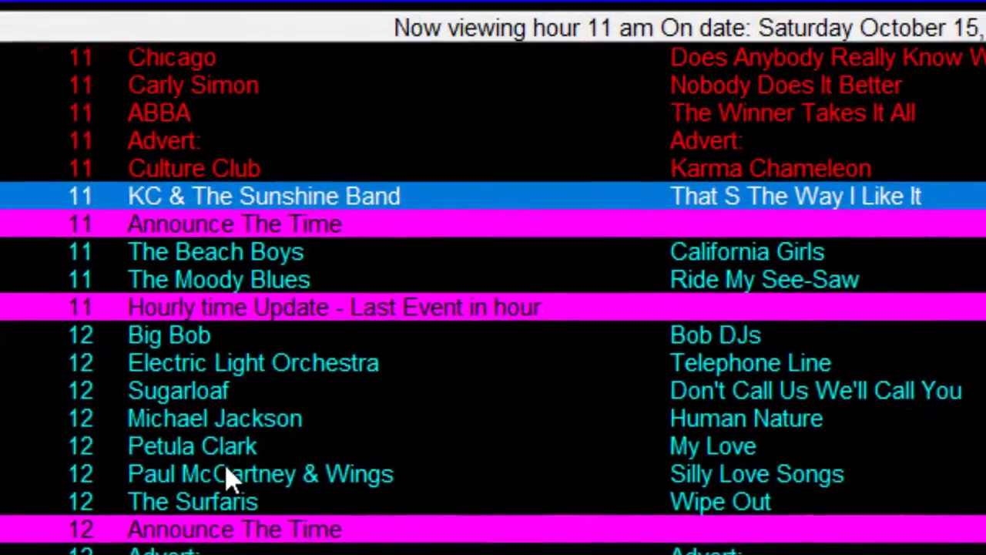
Delete Silly Love Songs from the hour 12 log.
click(343, 472)
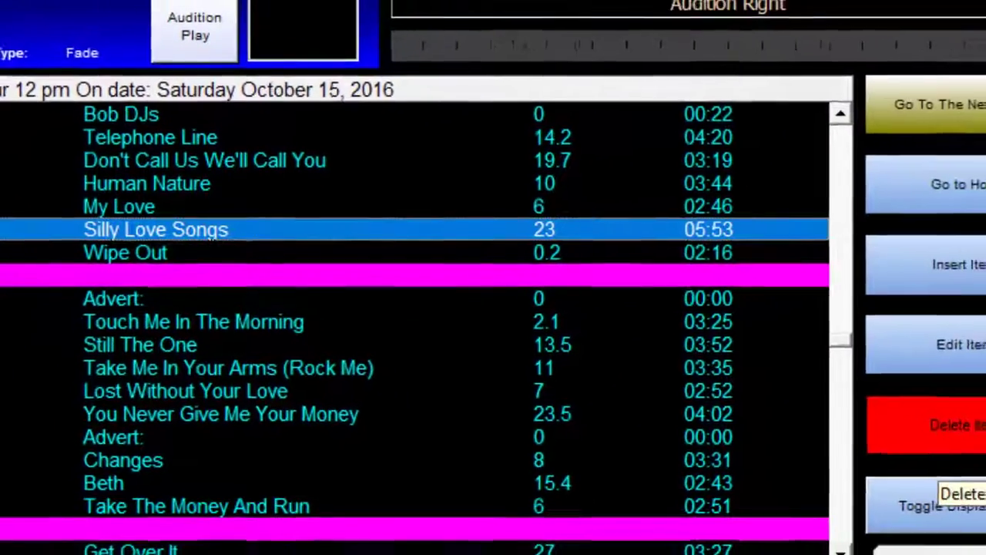
click(951, 424)
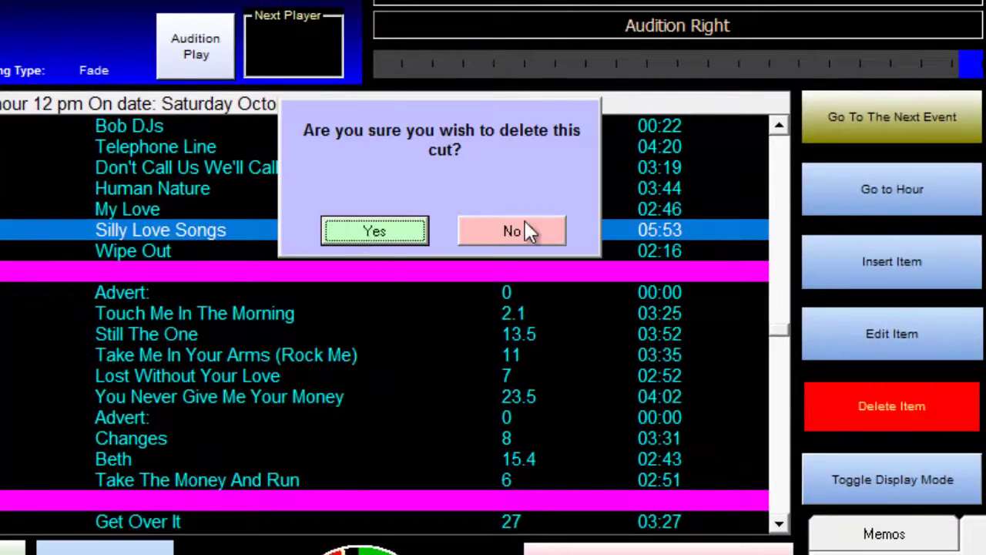
click(359, 233)
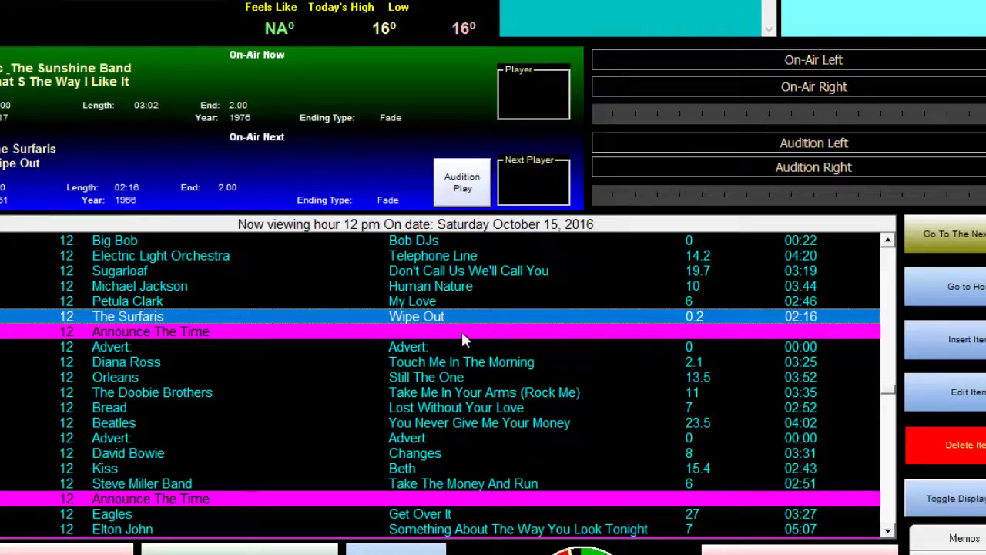
Return to the hour 11 log with KC & The Sunshine Band's 'That's The Way I Like It' on air.
scroll(462, 332, up, 3)
click(438, 322)
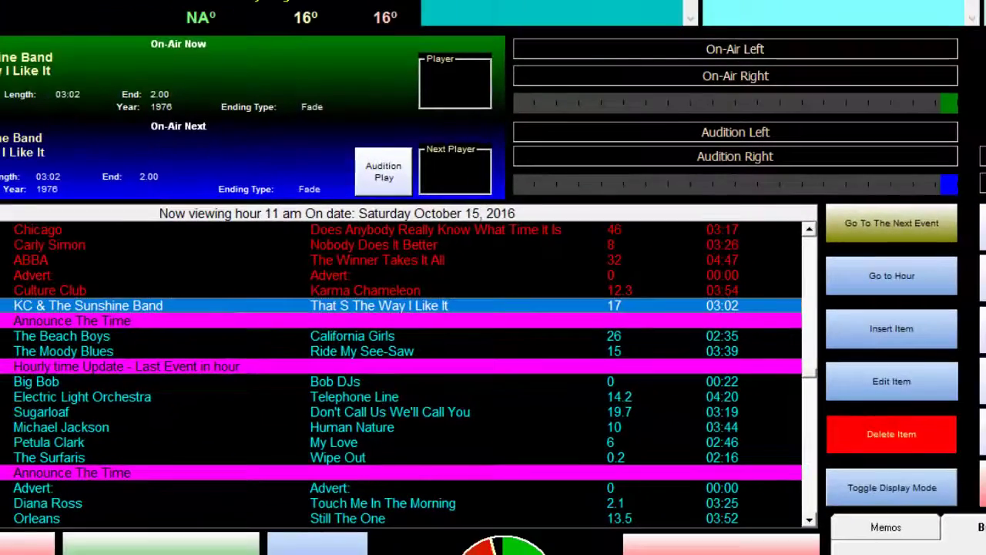
click(893, 389)
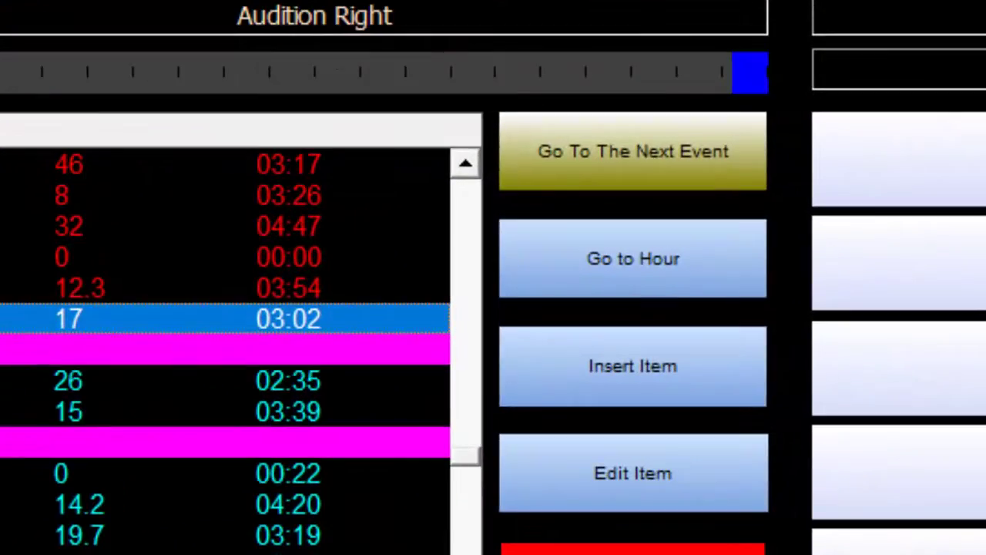
Insert Paul McCartney & Wings' Band On The Run, found by an artist search for 'Paul M'.
click(654, 383)
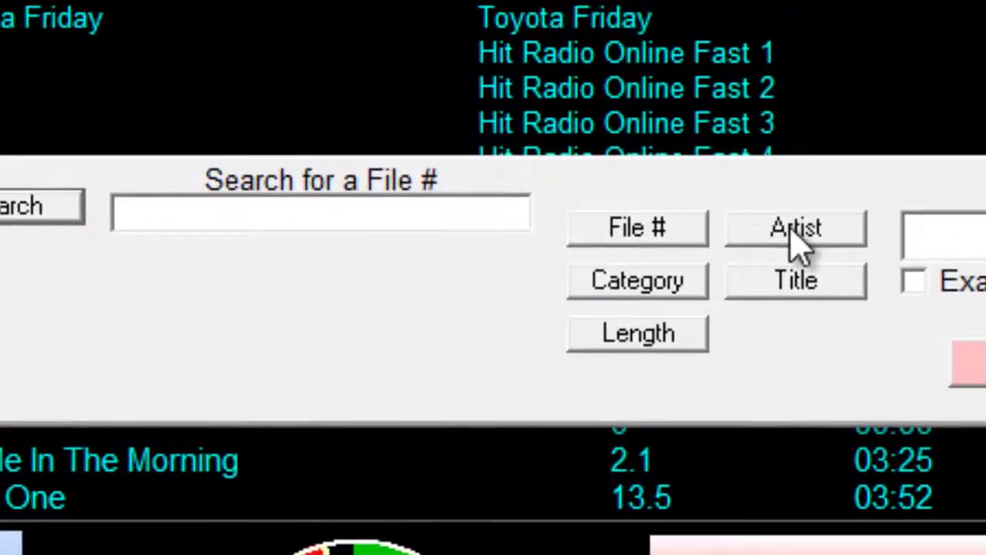
click(796, 235)
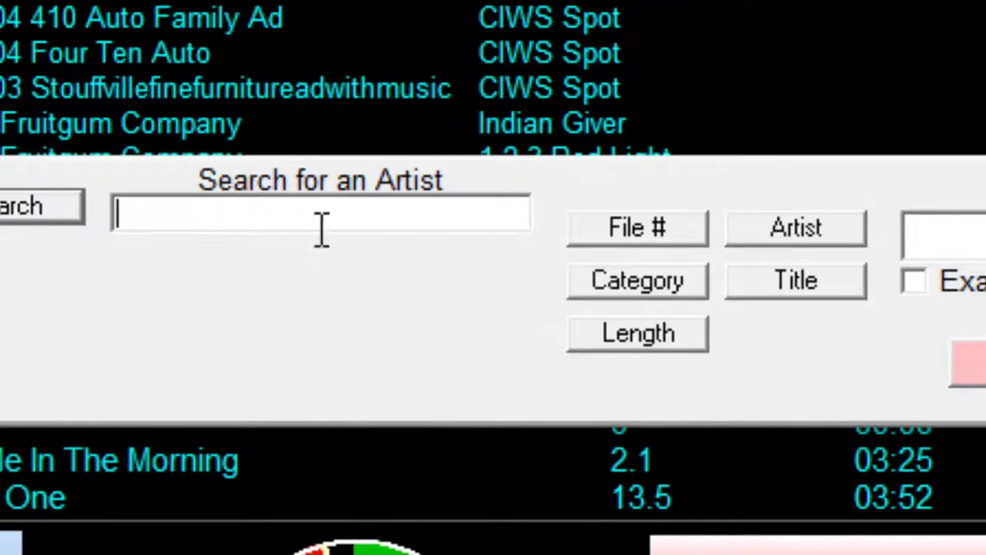
click(230, 224)
text(Paul McCar)
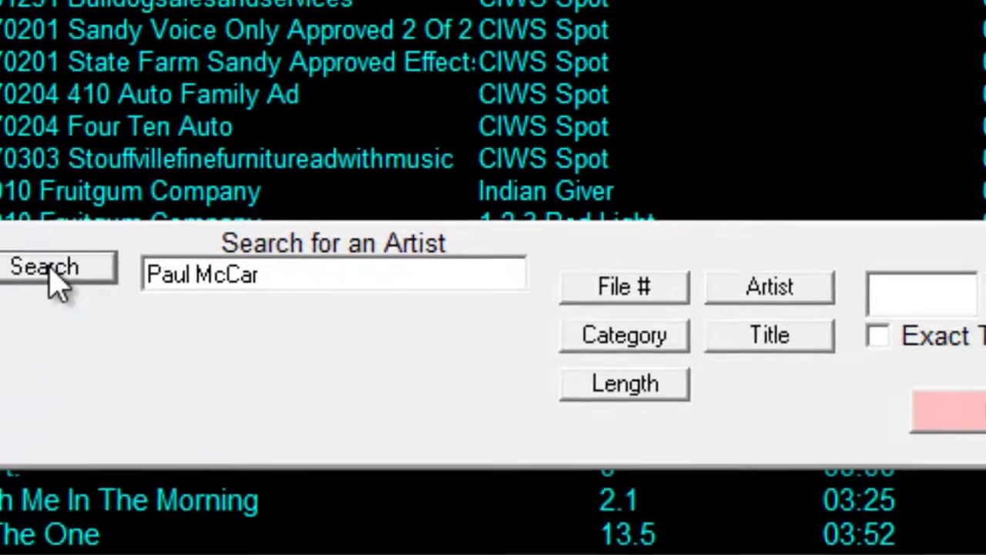
click(14, 209)
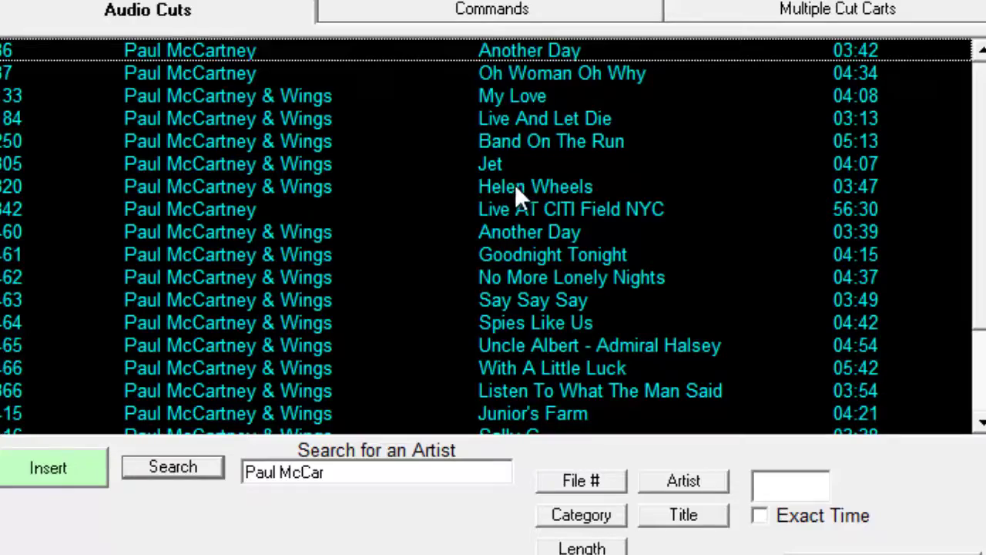
click(511, 147)
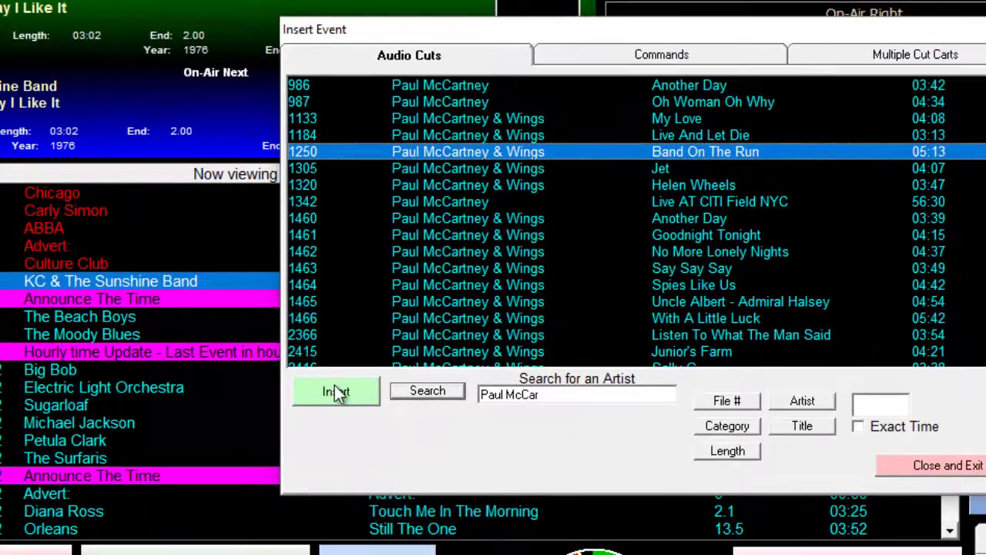
click(336, 391)
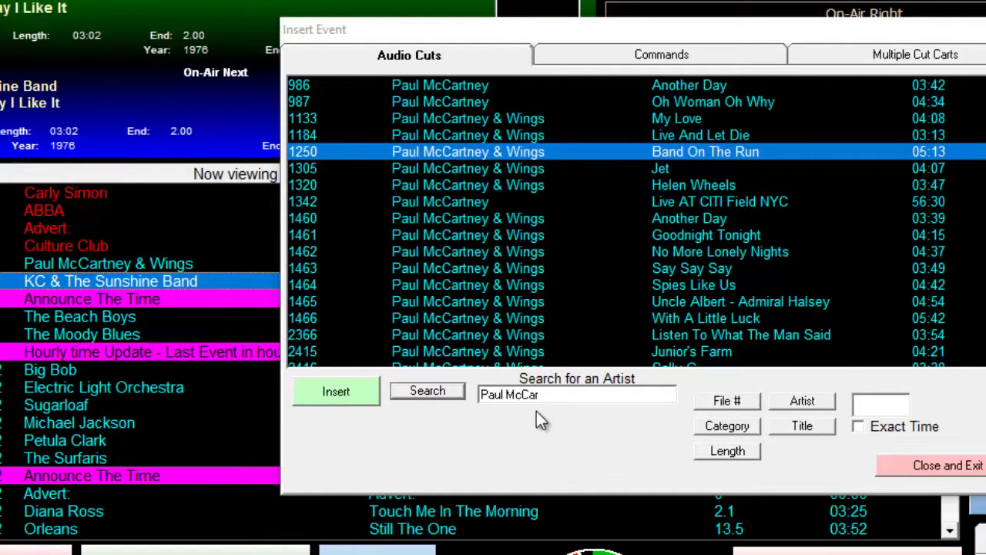
Insert Big Bob's Long Morning Weather cut from the File # listing.
drag(556, 394, 479, 394)
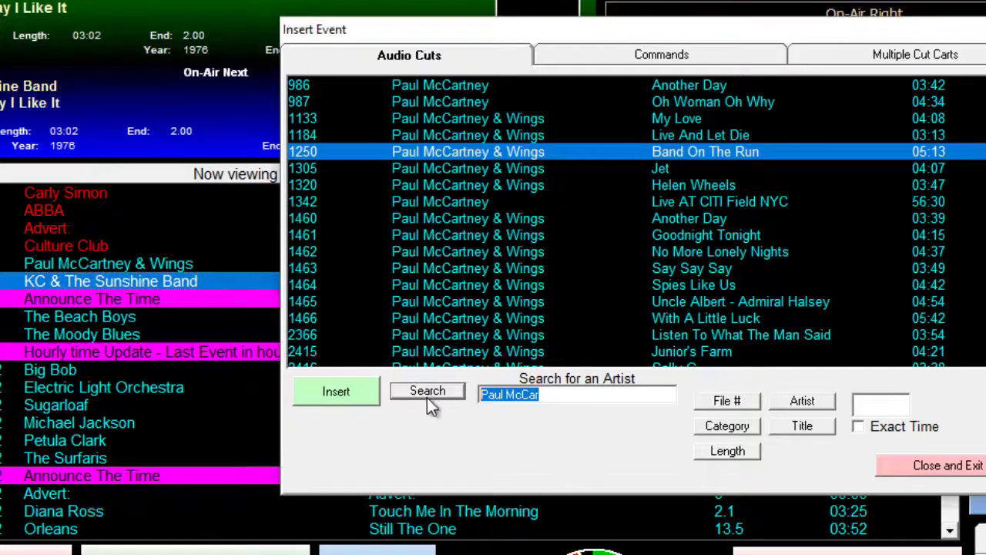
click(732, 406)
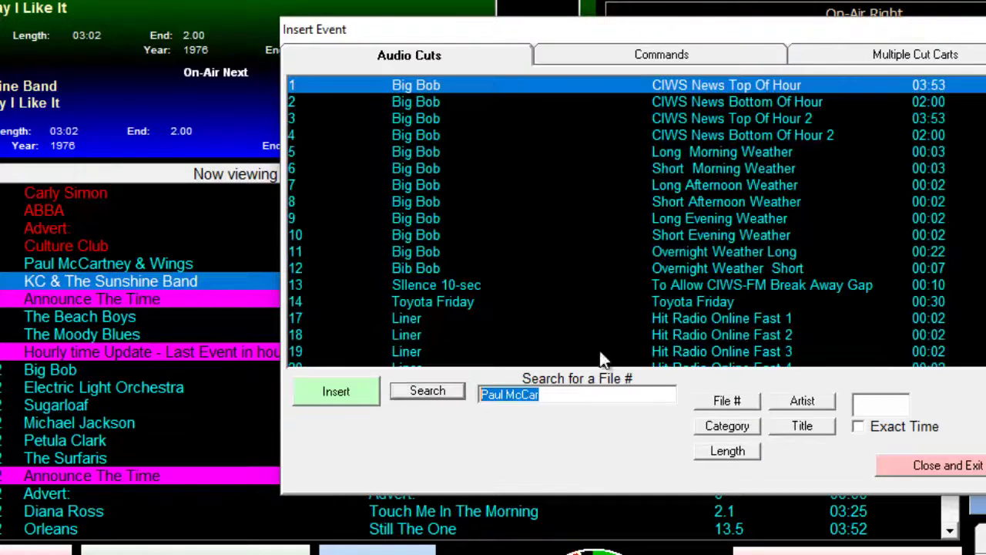
click(294, 150)
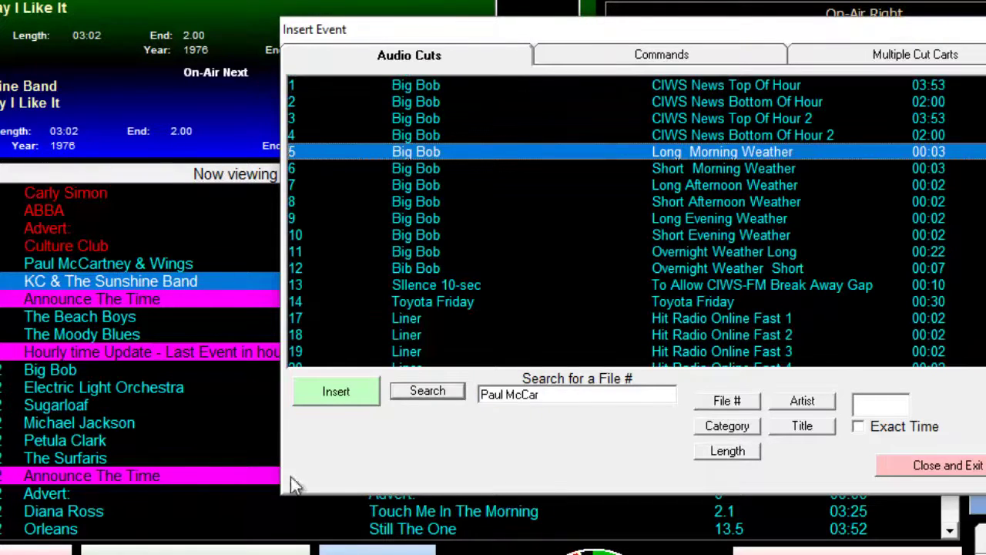
click(332, 397)
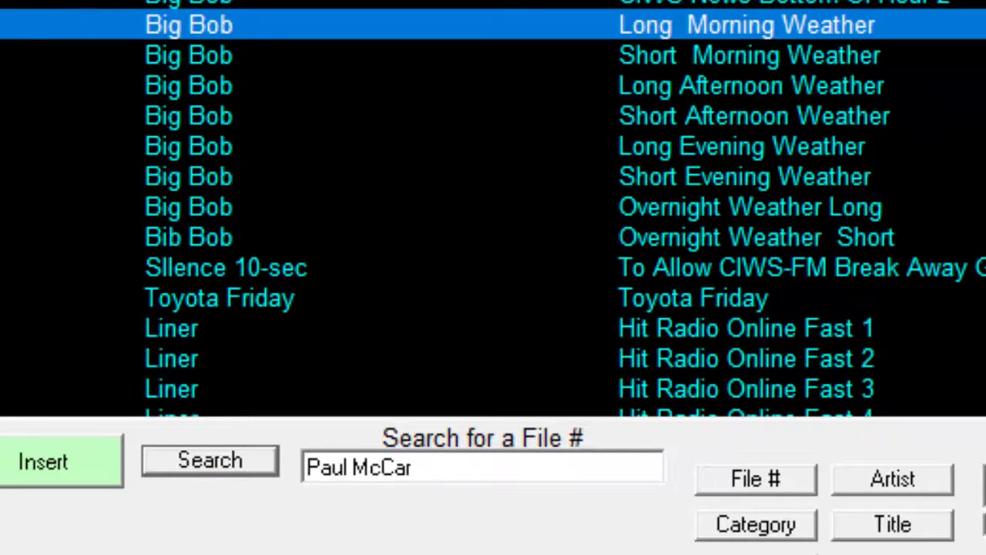
Replace the leftover search text, starting a new search with 'c'.
scroll(493, 208, down, 4)
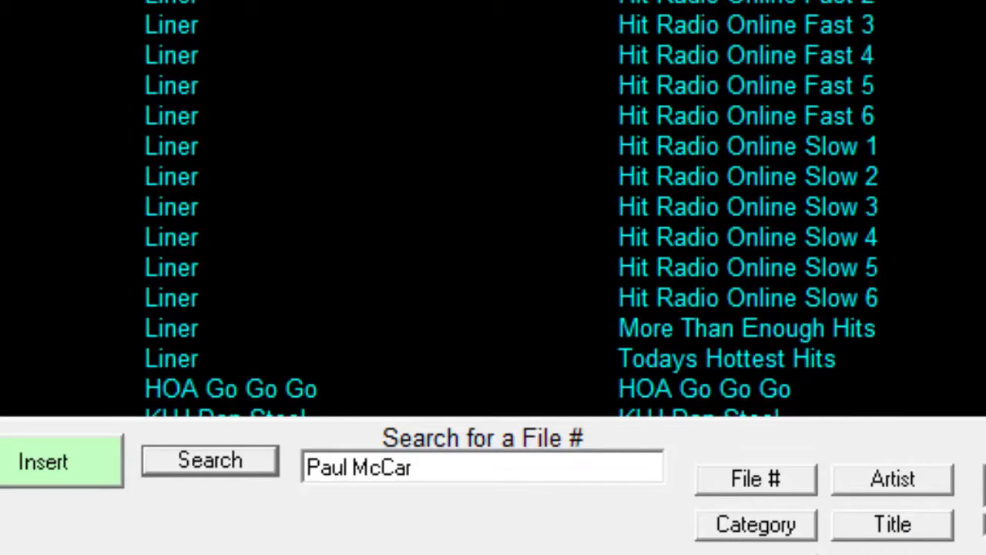
scroll(493, 209, down, 1)
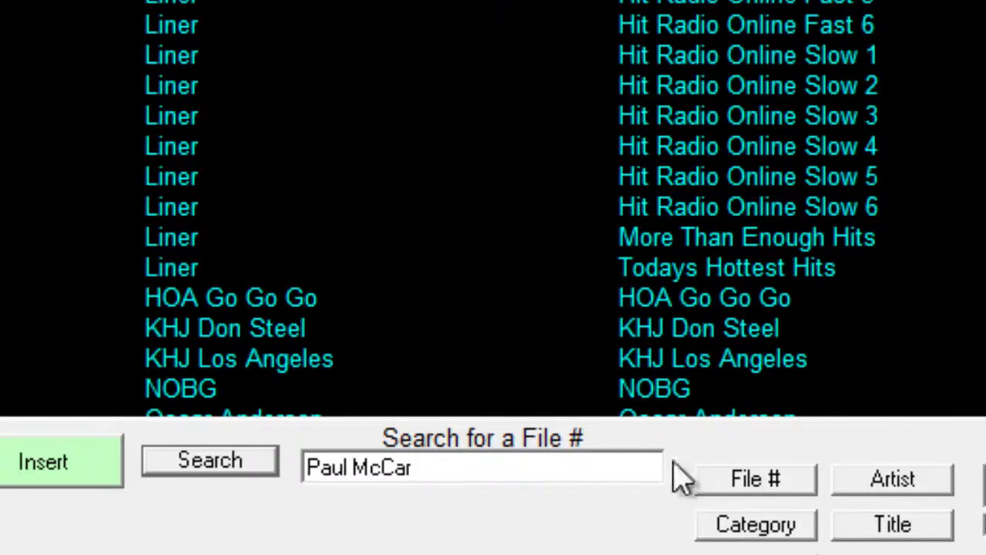
drag(489, 473, 232, 475)
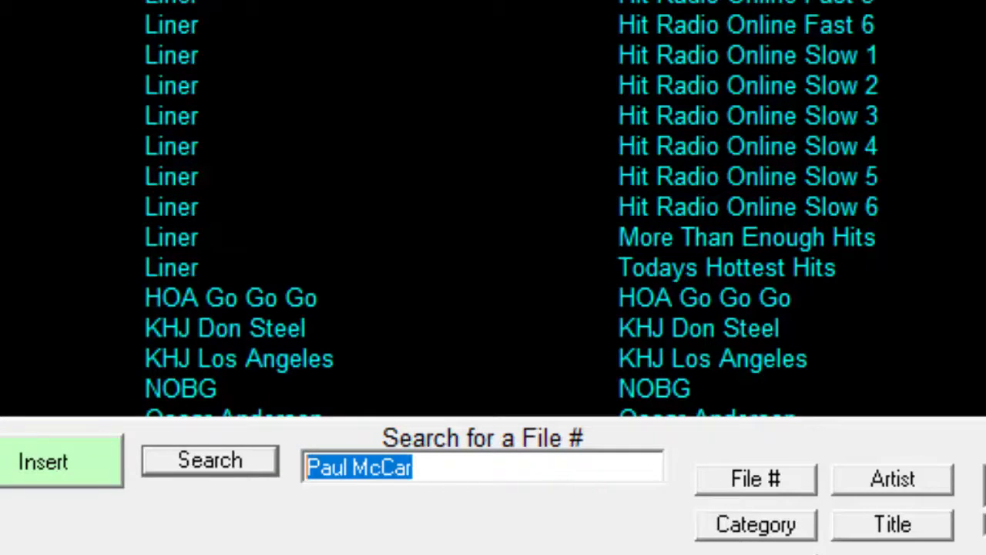
text(c)
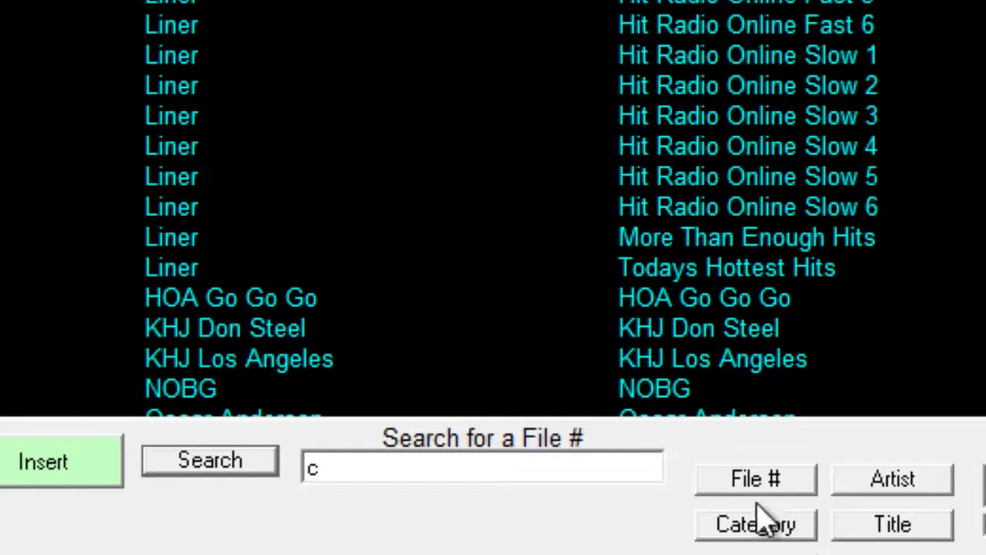
Insert Classic Backtrax Promo 102.9 and Fresh Promo 1 102.9 from an artist search for 'ciws'.
click(918, 476)
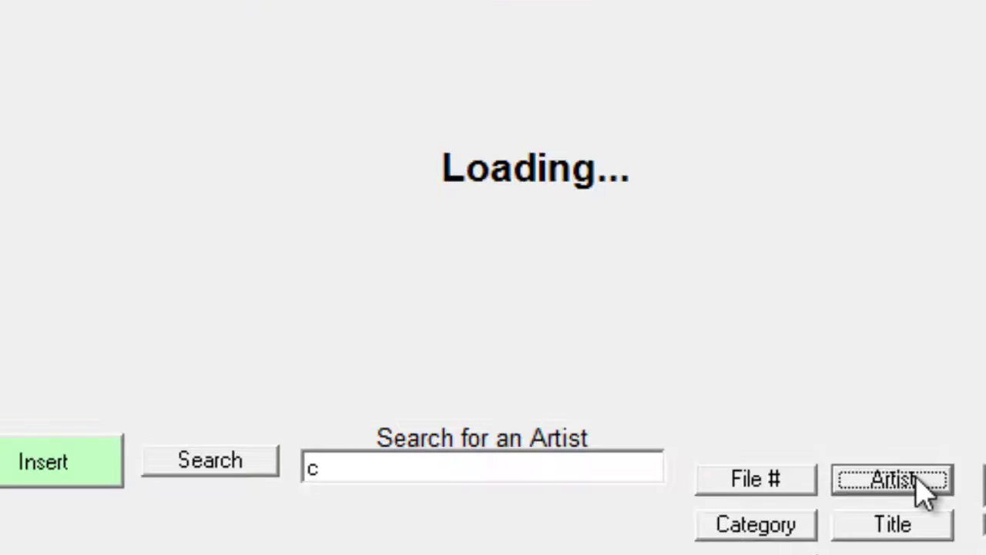
text(iw)
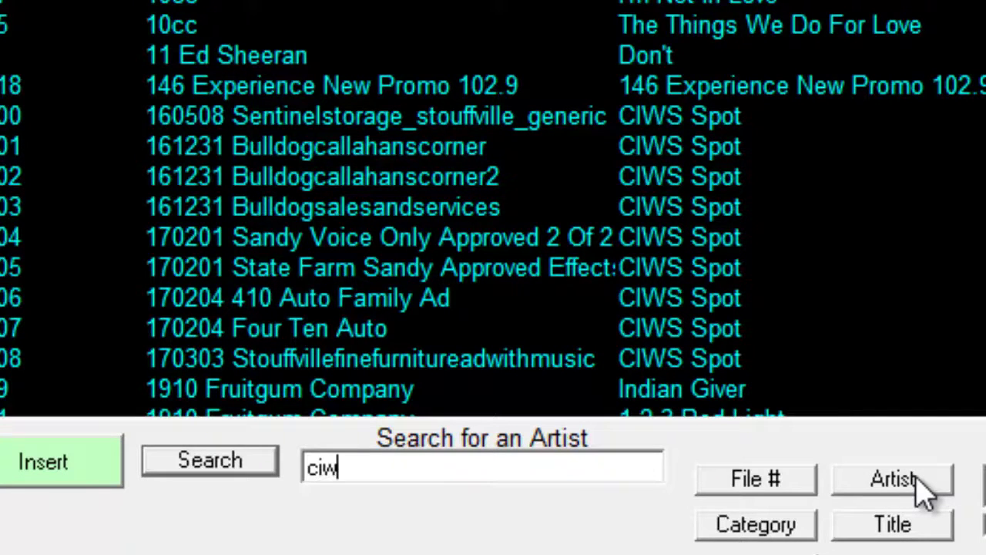
text(s)
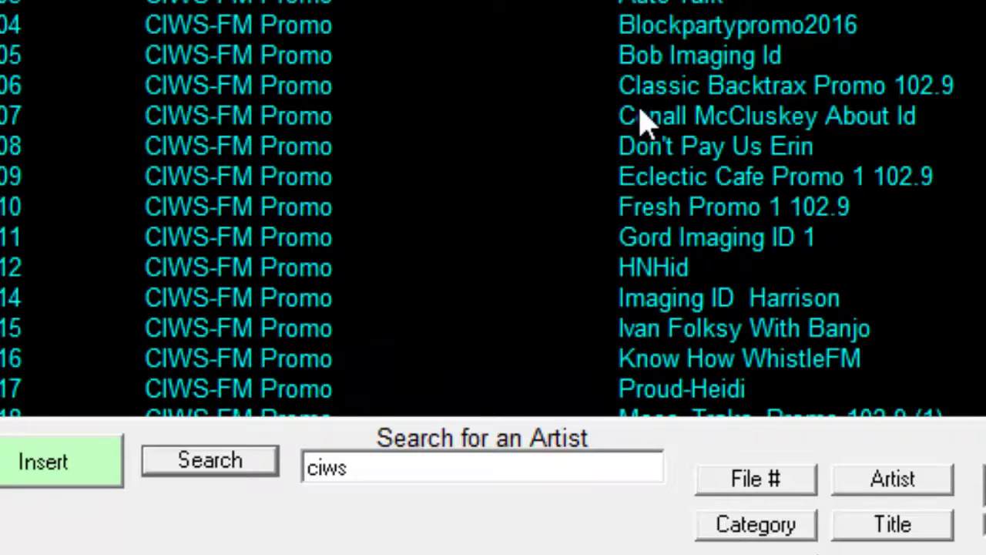
click(652, 87)
click(35, 479)
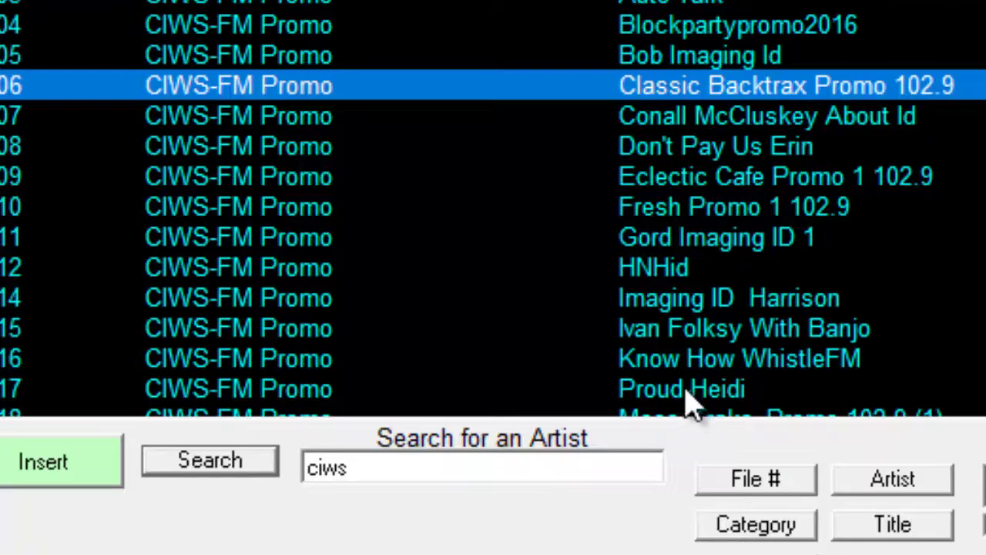
click(707, 217)
click(42, 471)
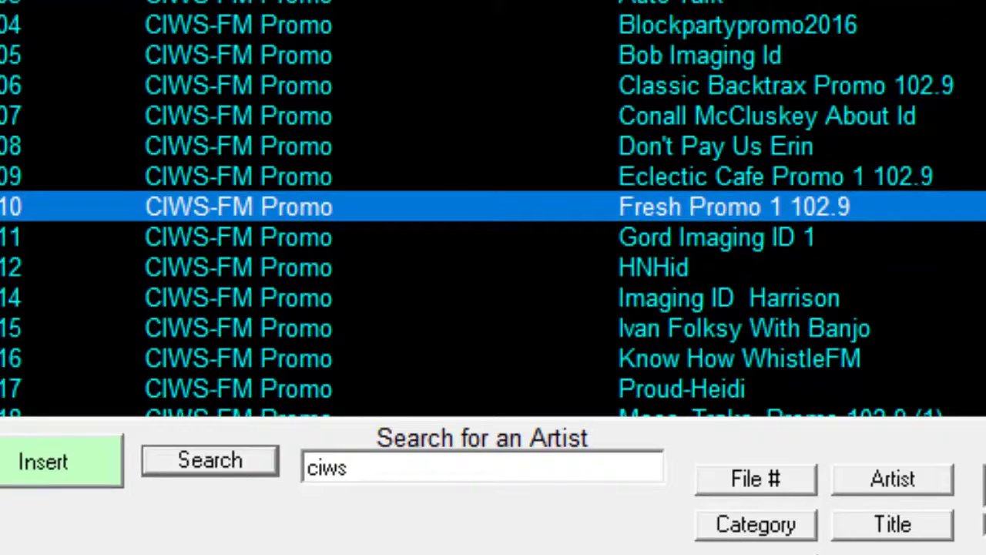
Insert the Long Afternoon Weather cut from the File # listing and close Insert Event.
drag(425, 467, 102, 461)
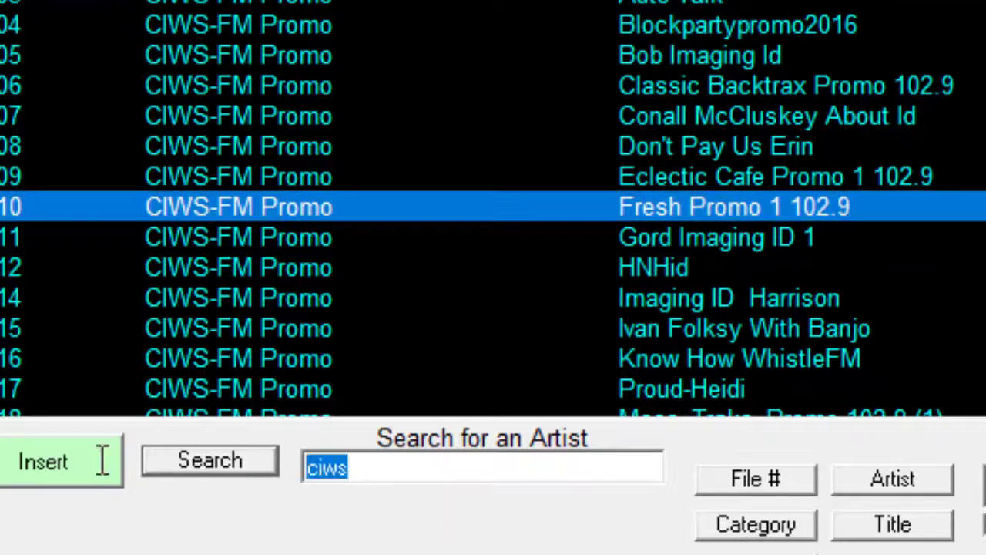
click(796, 481)
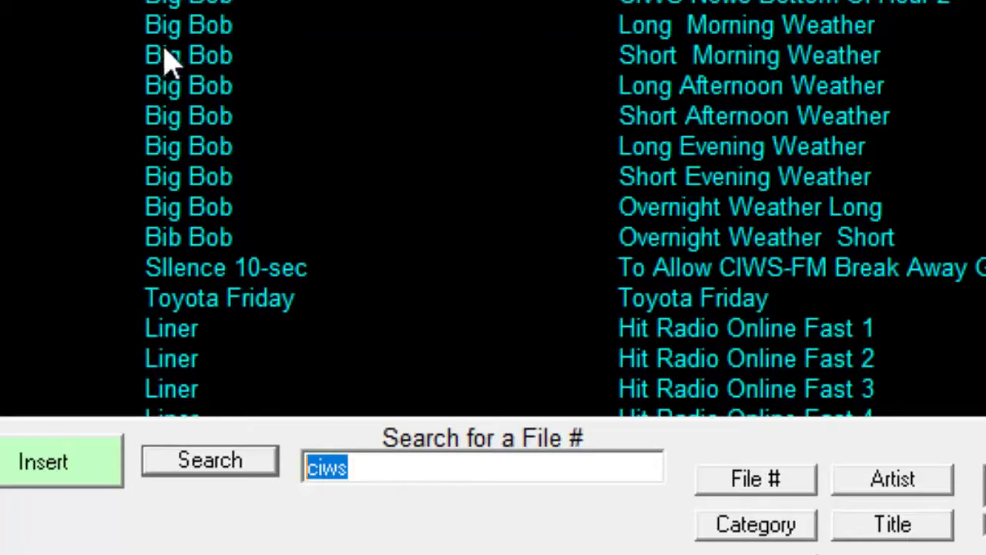
click(231, 88)
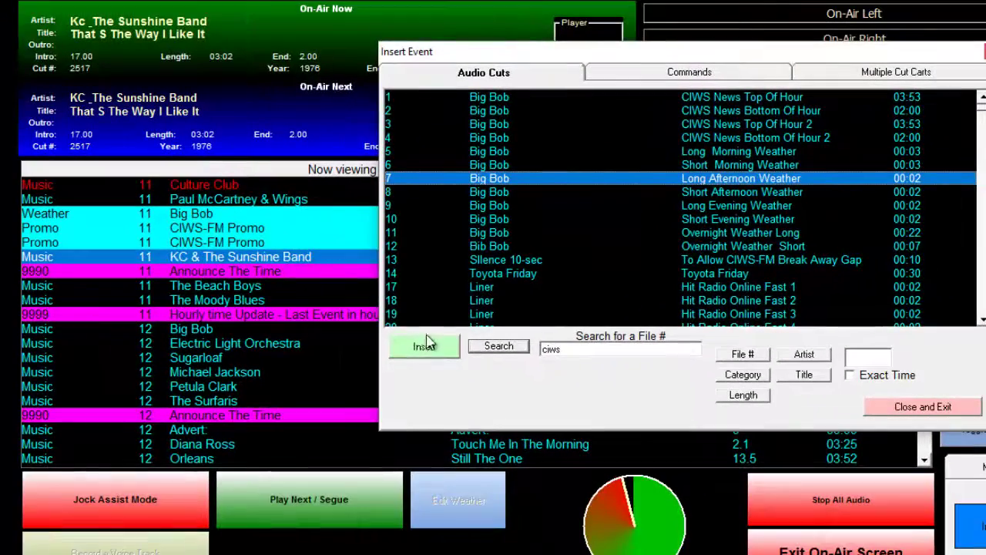
click(308, 391)
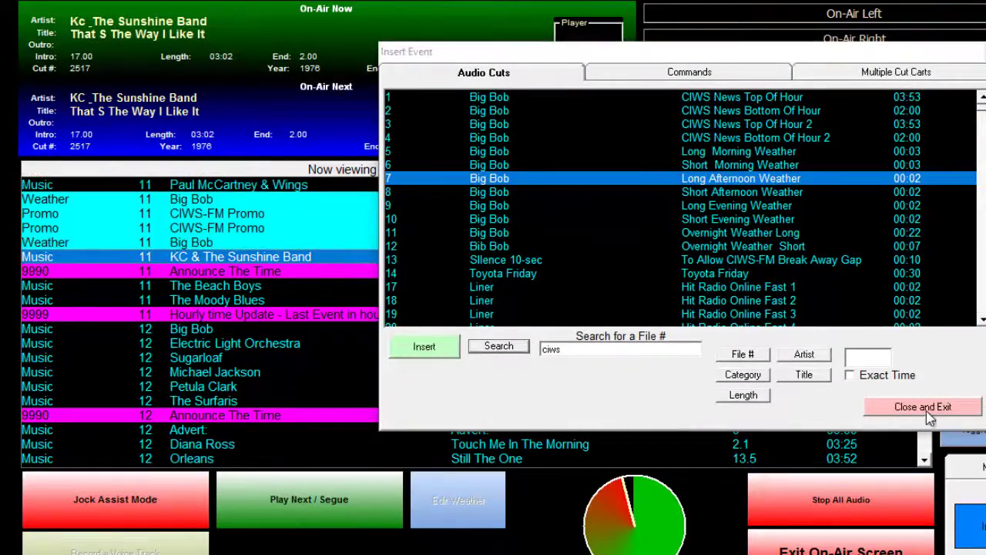
click(928, 409)
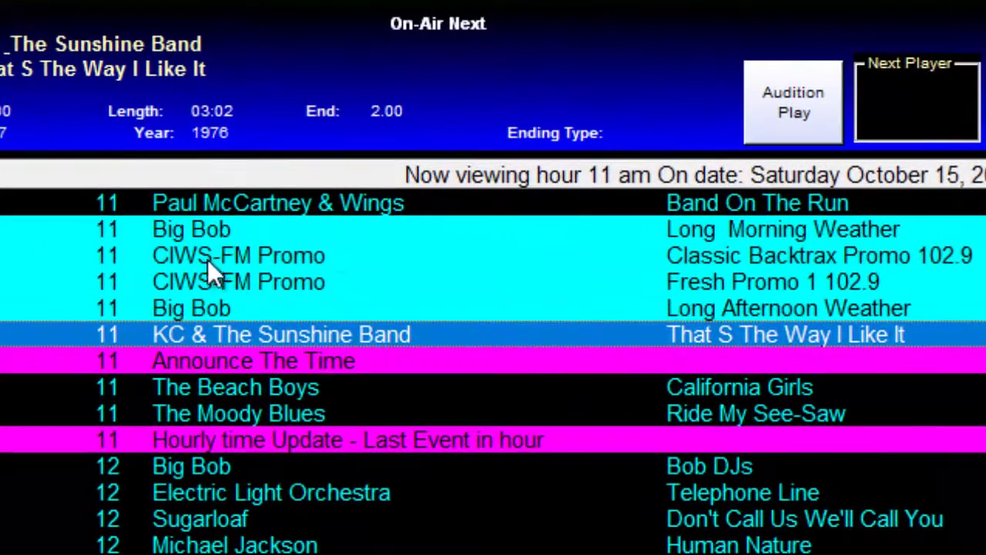
Move Long Afternoon Weather between the two CIWS-FM promos and switch to Automation Mode.
click(216, 312)
drag(218, 231, 221, 275)
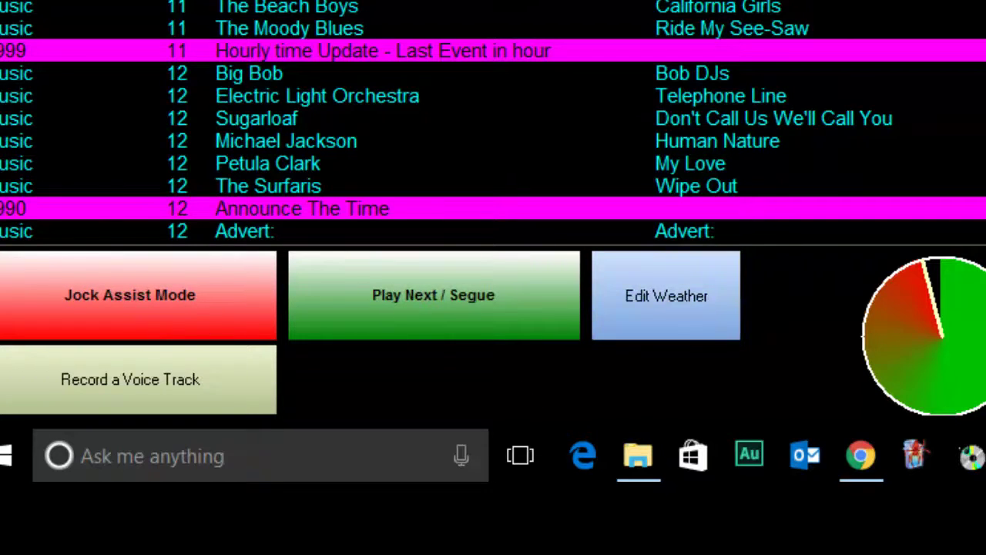
click(132, 310)
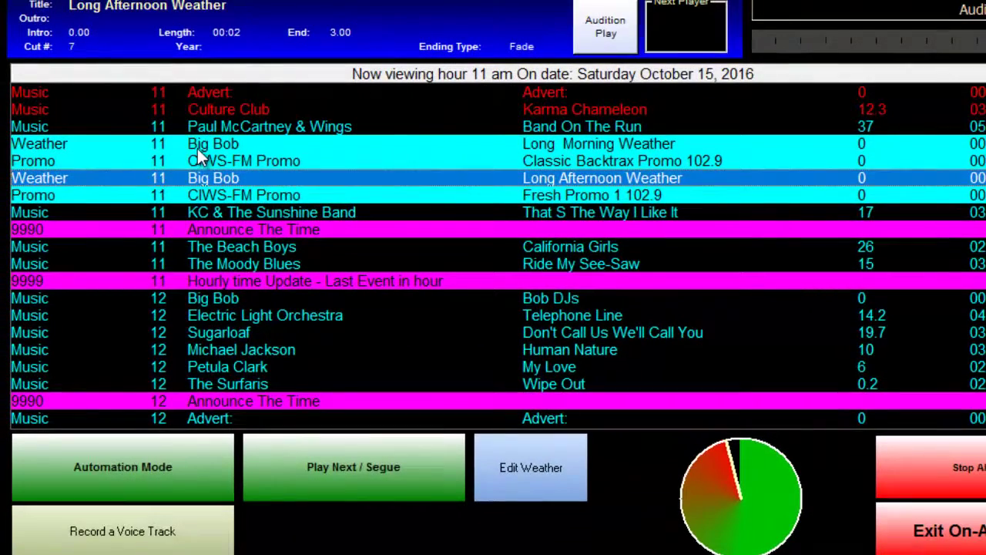
Cue Long Morning Weather and segue through Classic Backtrax Promo 102.9 to Long Afternoon Weather.
click(198, 148)
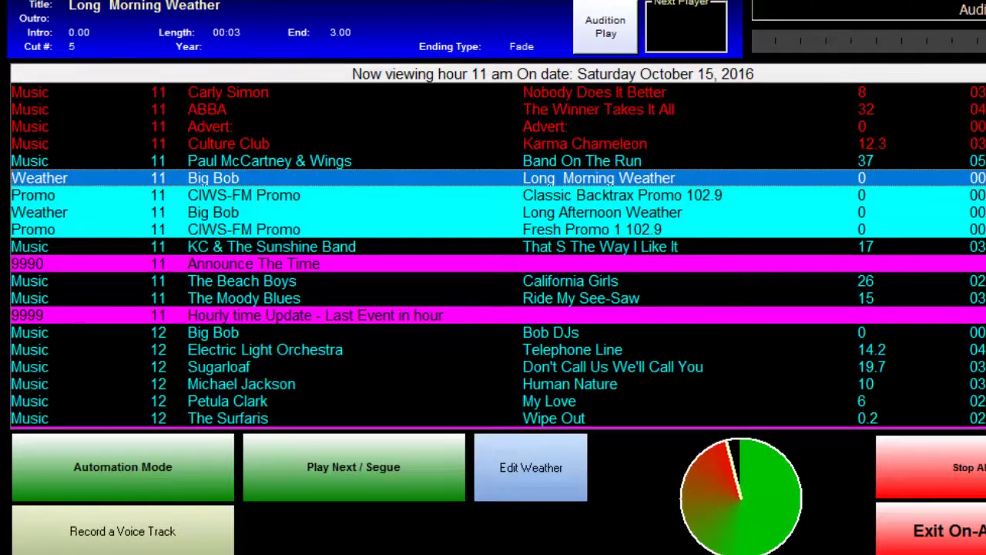
click(359, 473)
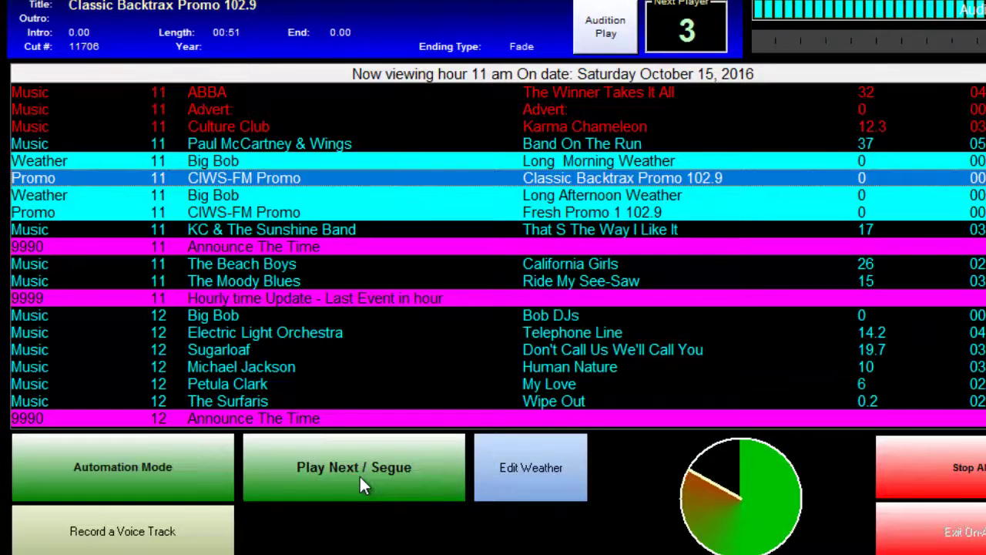
click(360, 476)
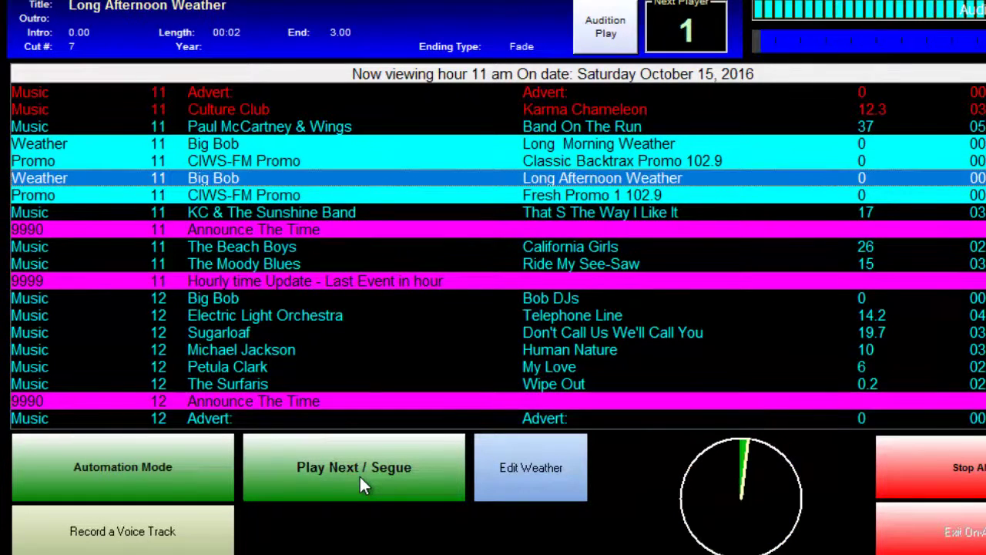
Stop all audio, then cue the CIWS-FM promo and resume playback with Fresh Promo 1 102.9 next.
click(973, 484)
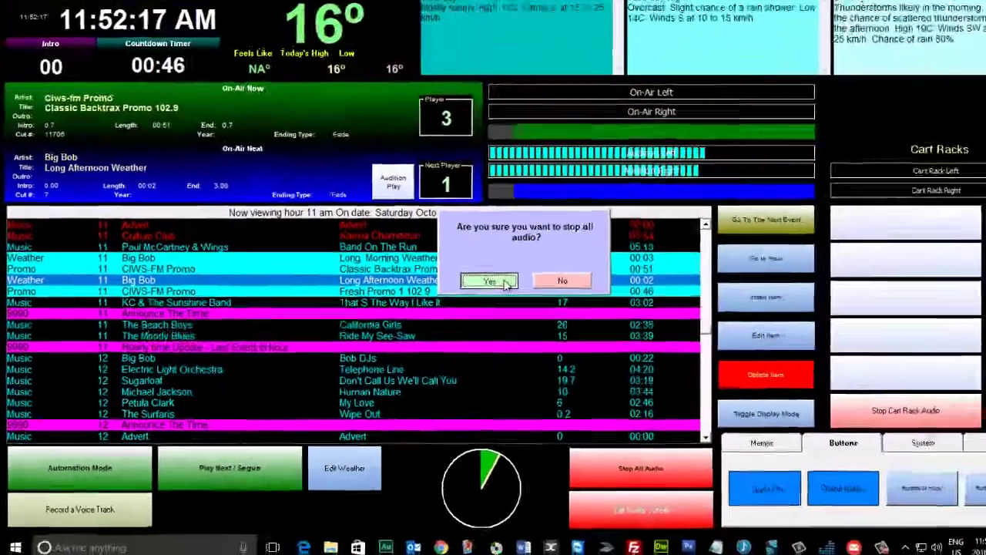
click(777, 178)
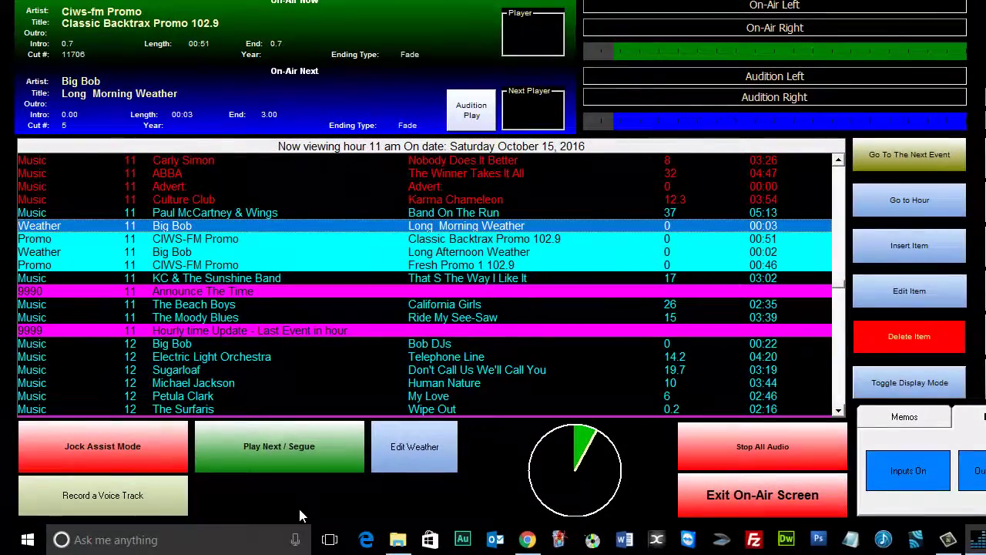
click(206, 239)
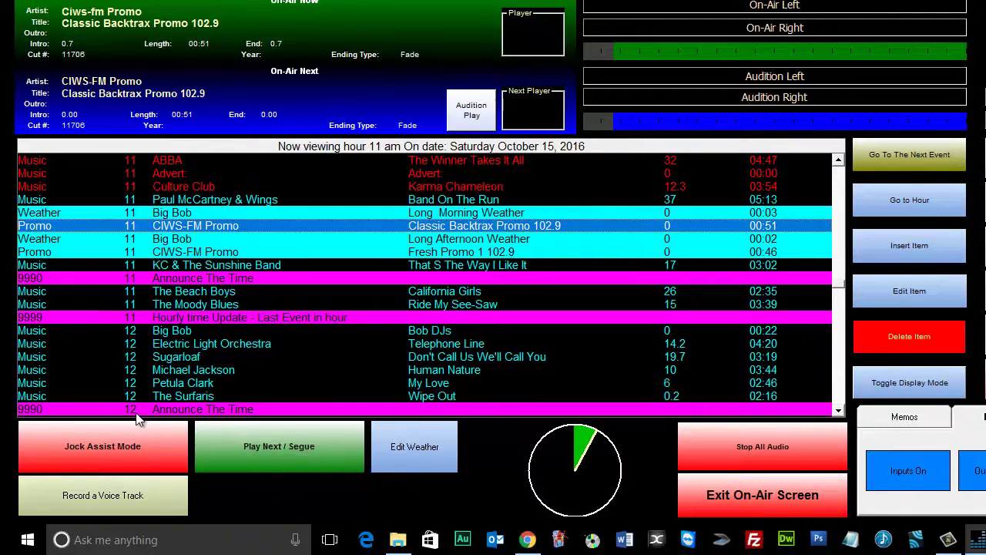
click(239, 462)
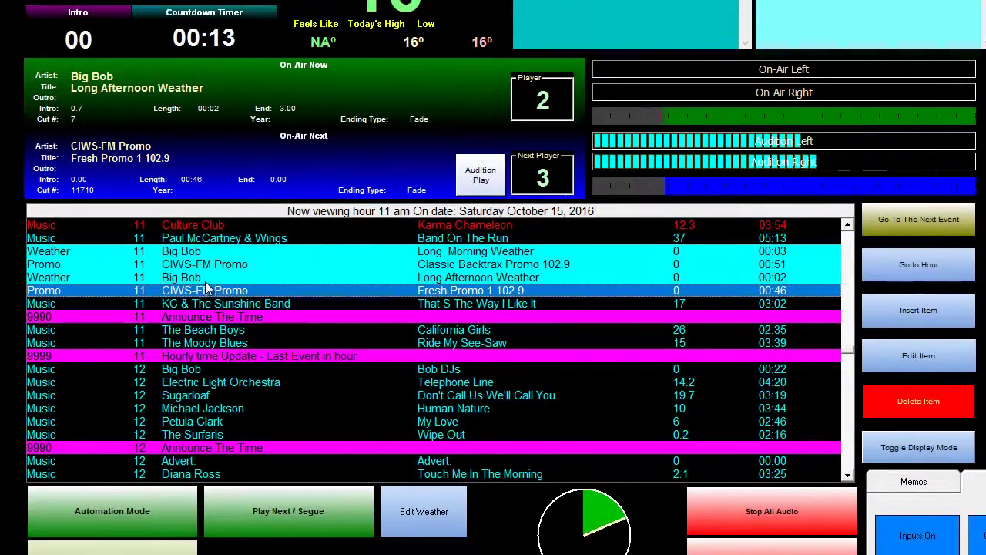
Stop all audio and delete the Long Morning Weather cut from the hour 11 log.
click(712, 515)
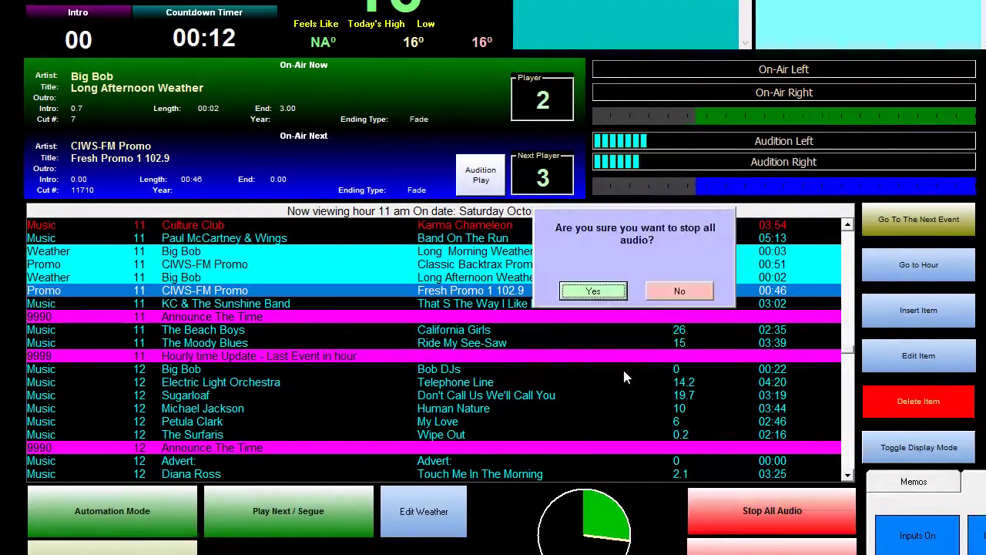
click(594, 293)
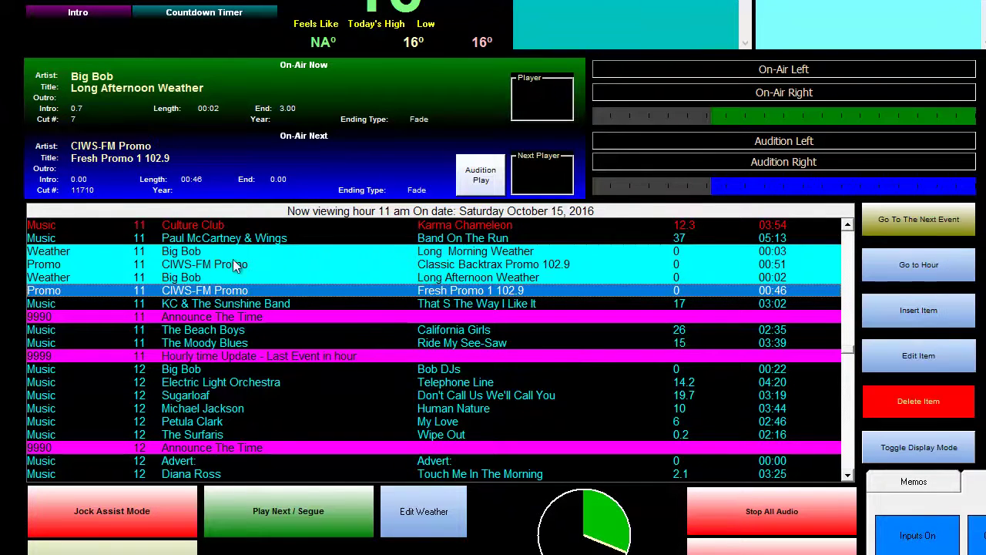
click(178, 265)
click(188, 279)
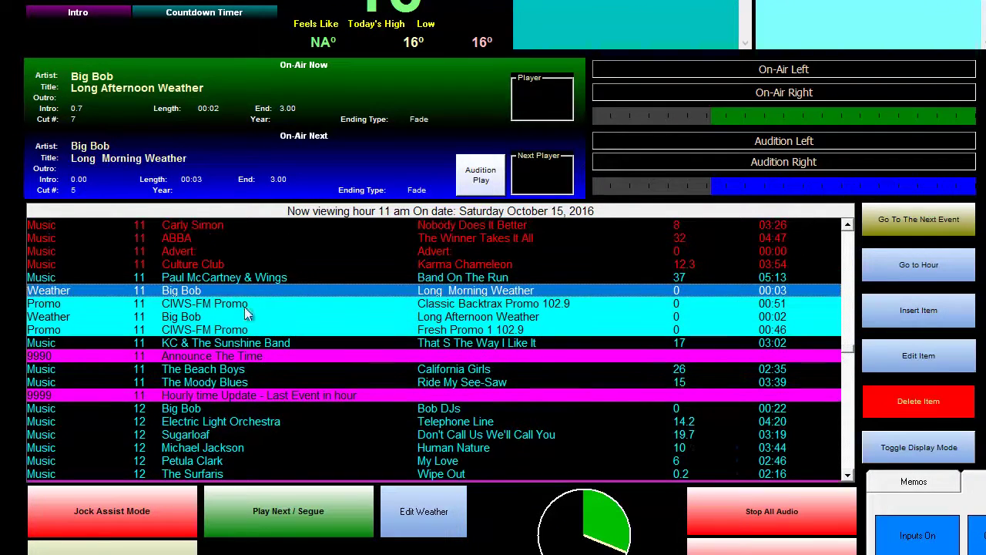
click(869, 417)
click(574, 297)
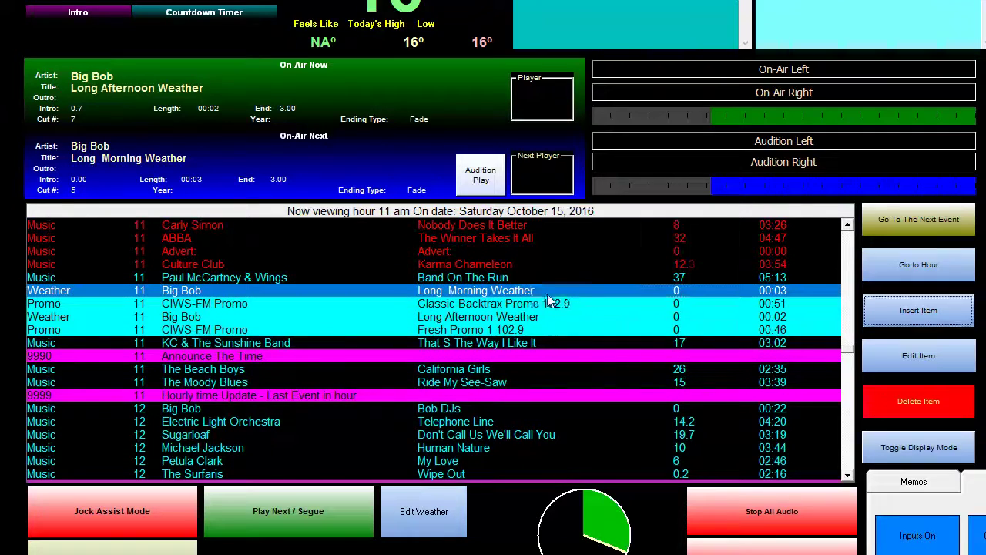
Delete Classic Backtrax Promo, Long Afternoon Weather and Fresh Promo 1 102.9 from the log.
click(919, 401)
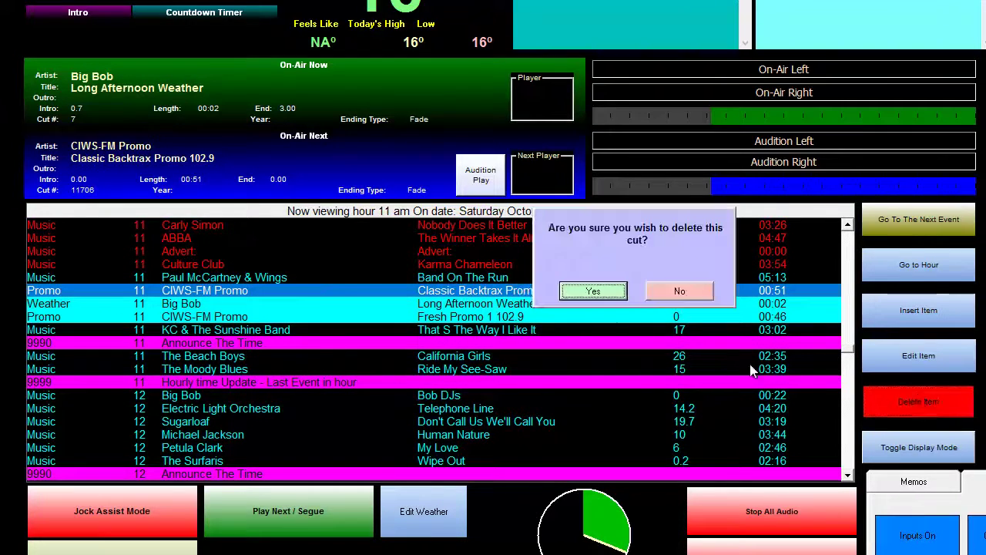
click(578, 290)
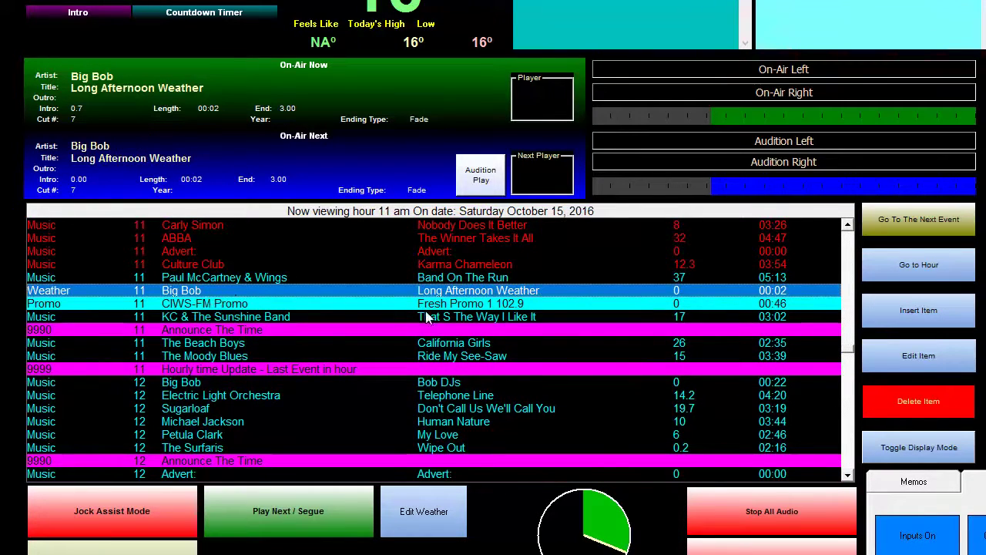
click(886, 401)
click(583, 293)
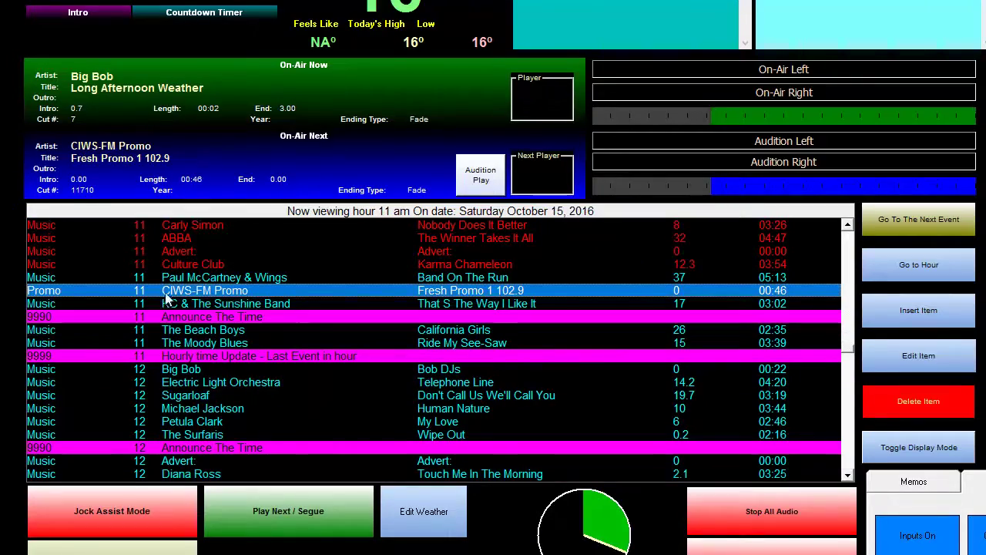
click(886, 401)
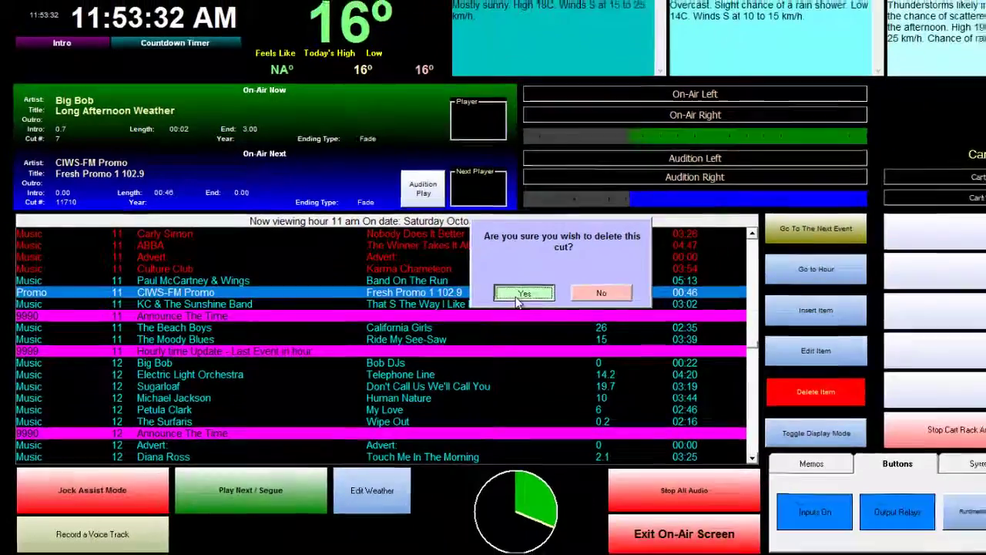
click(588, 290)
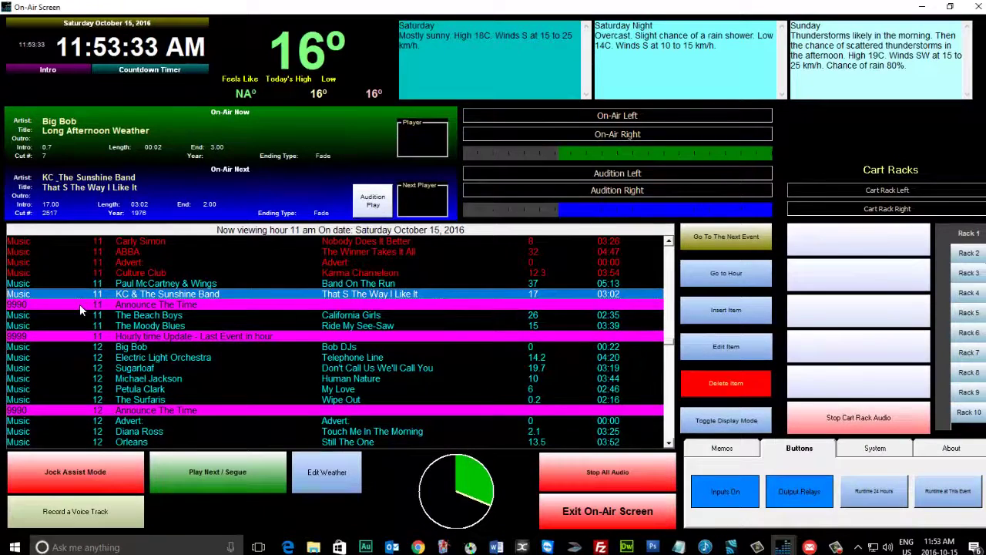